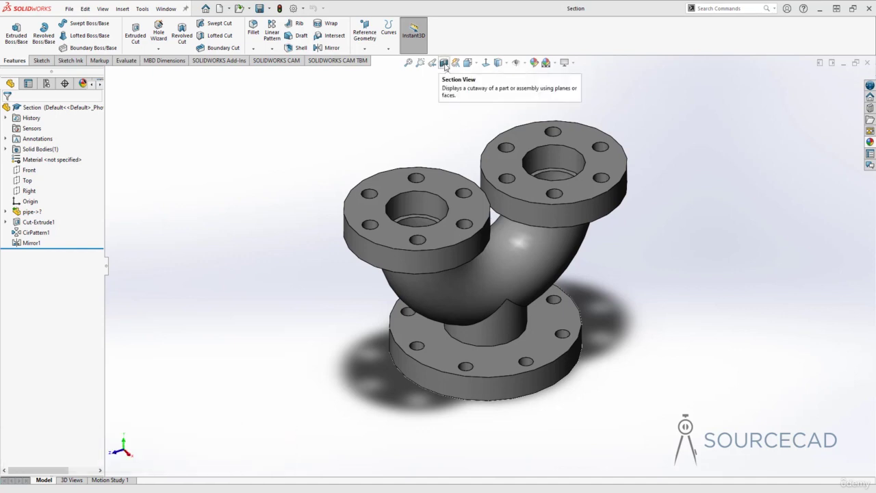
Step: Start a planar section view of the pipe part on the Front plane and turn off the graphics-only section option
left_click(443, 63)
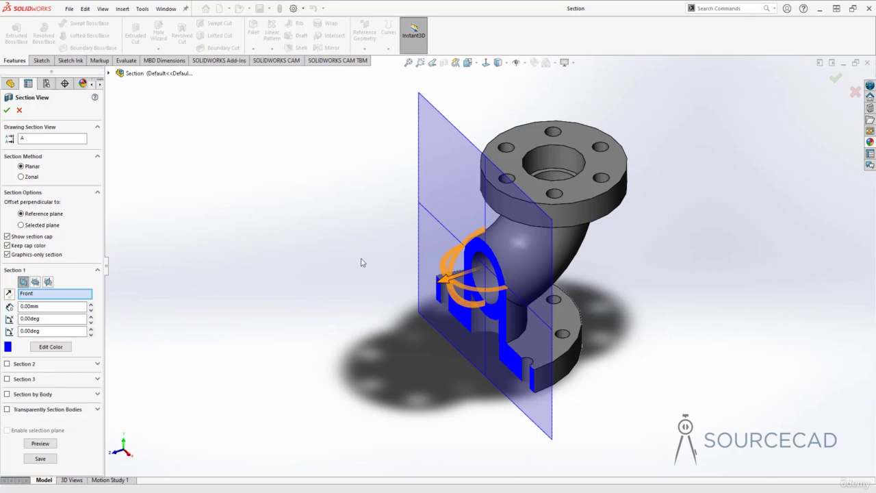
middle_click_drag(427, 231, 466, 236)
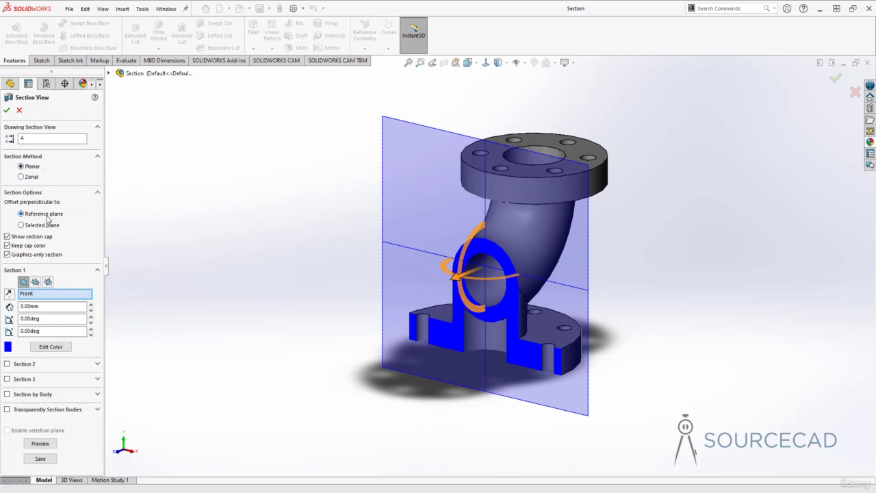
left_click(45, 256)
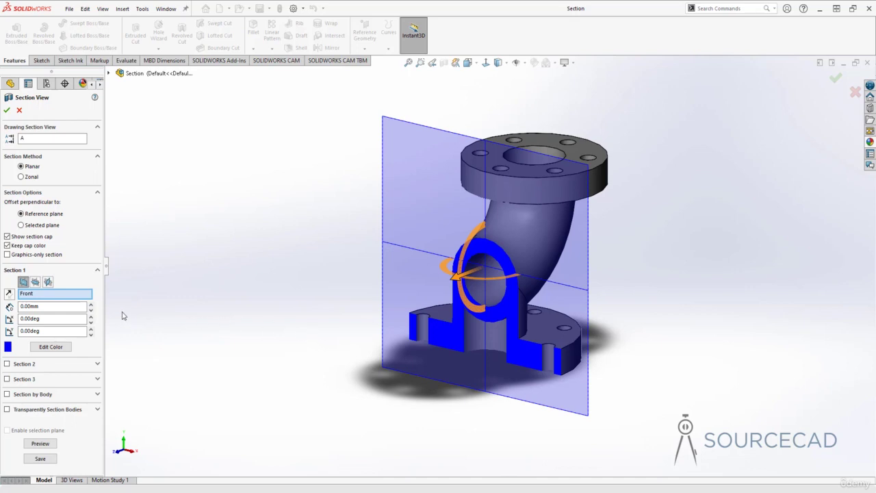
Step: Try the Front, Top and Right planes and the front upper flange's top face as references for Section 1
left_click(23, 282)
left_click(36, 282)
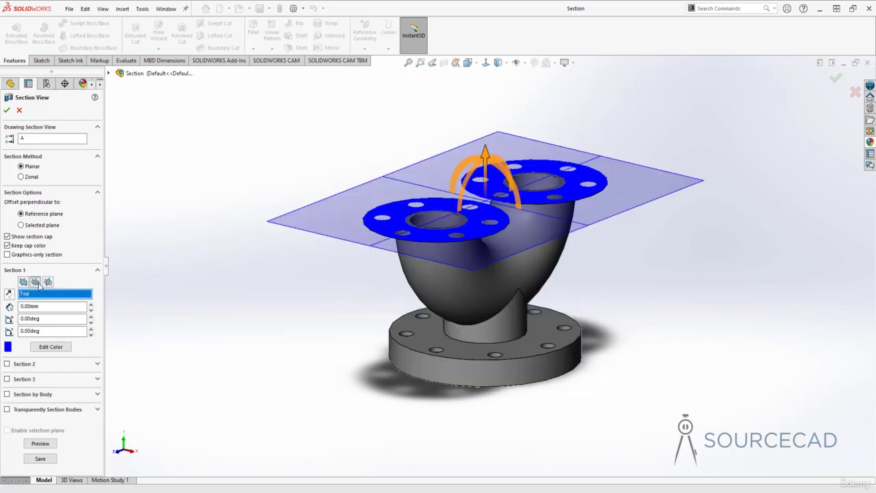
left_click(48, 282)
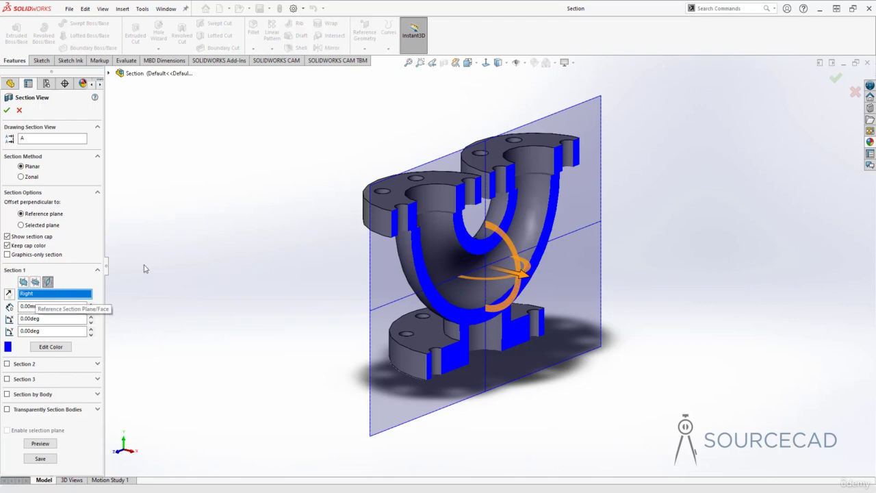
left_click(397, 183)
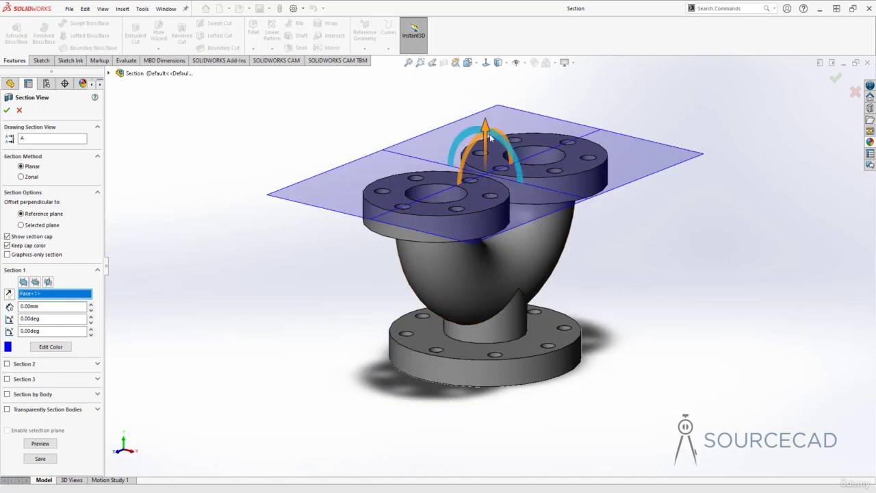
middle_click_drag(451, 230, 430, 185)
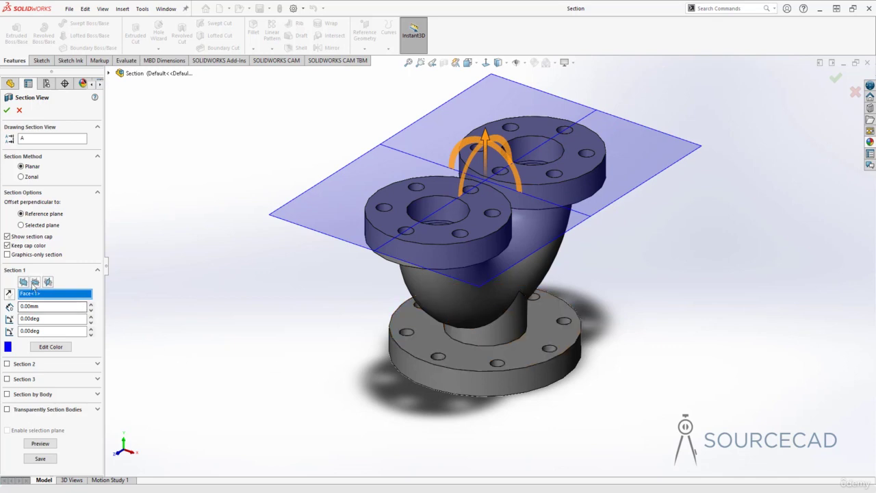
Step: Set the Right plane as the reference for Section 1 so the pipe is cut lengthwise through its flanges
left_click(48, 282)
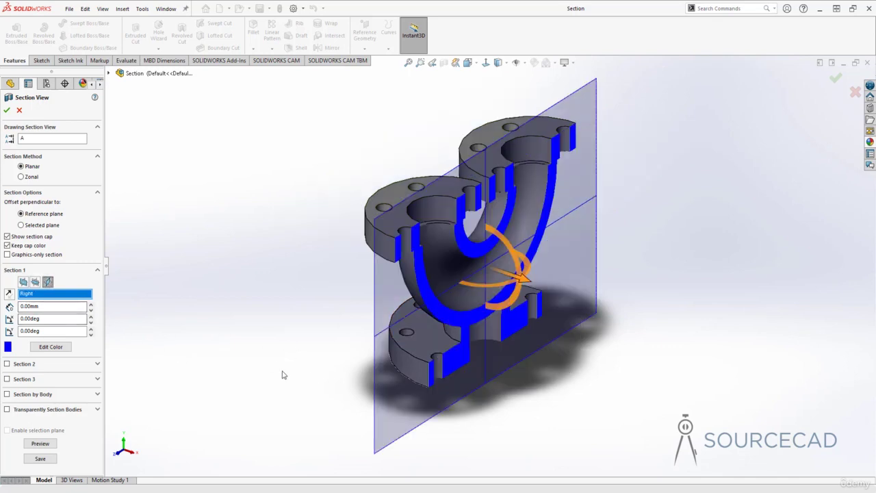
middle_click_drag(283, 374, 262, 327)
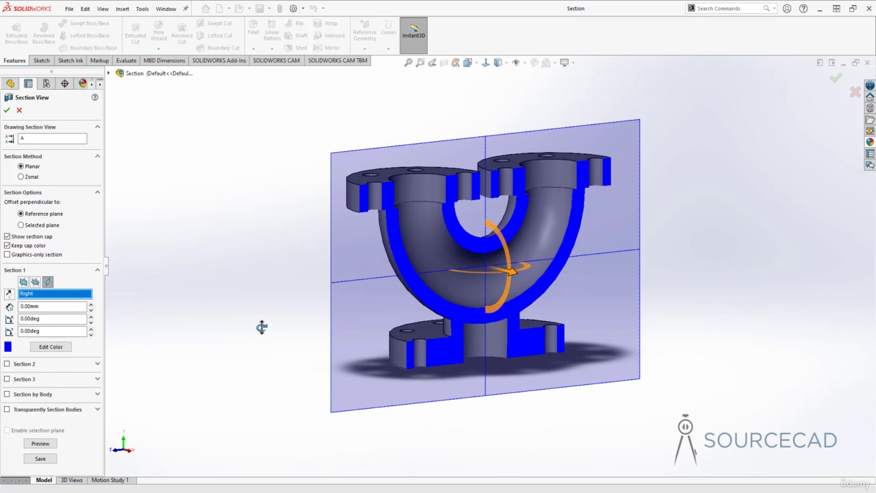
middle_click_drag(251, 290, 283, 318)
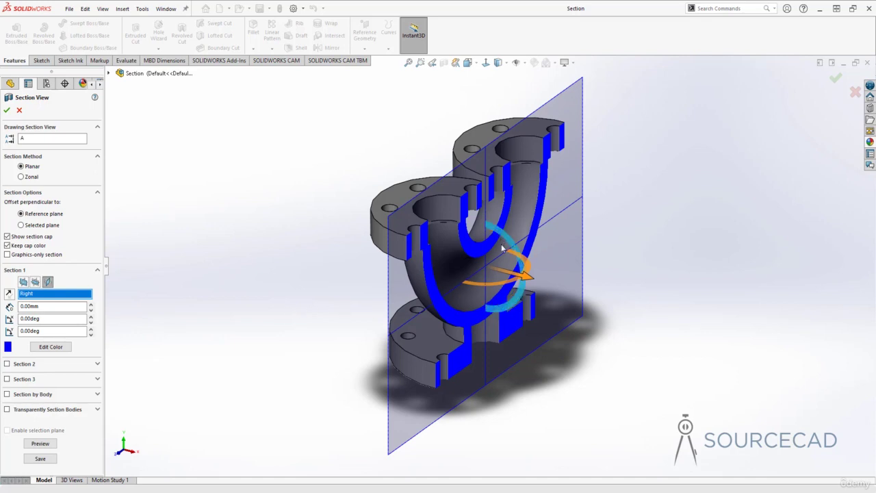
Step: Offset the Section 1 plane about 10 mm and tilt it to about 345.7° in X and 10.6° in Y
middle_click_drag(502, 248, 521, 303)
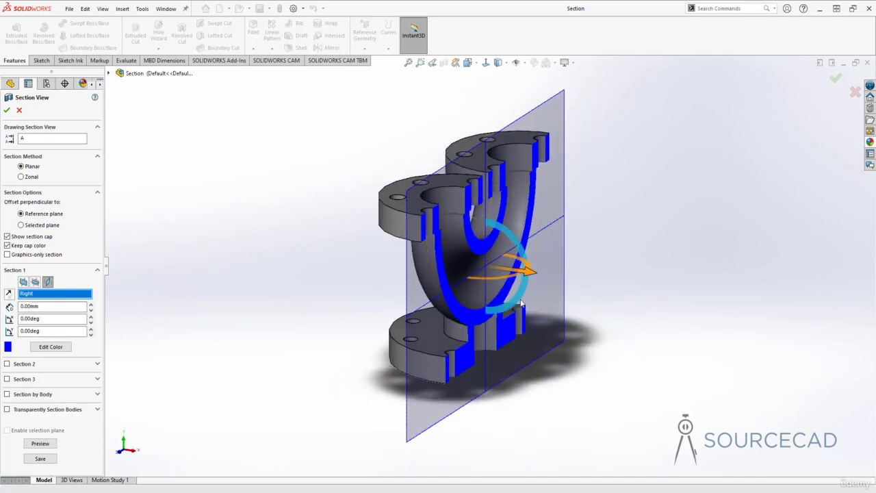
mouse_move(533, 276)
left_mouse_down()
mouse_move(559, 278)
mouse_move(518, 270)
mouse_move(543, 276)
left_mouse_up()
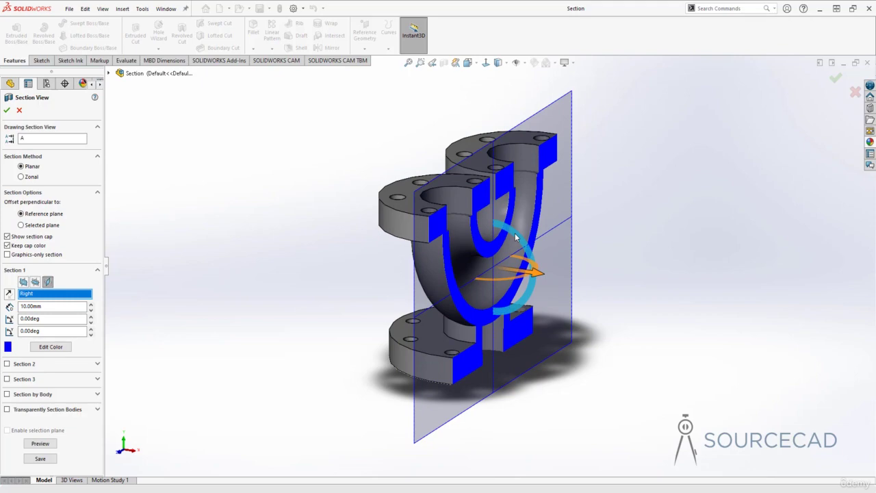
left_click_drag(516, 236, 497, 285)
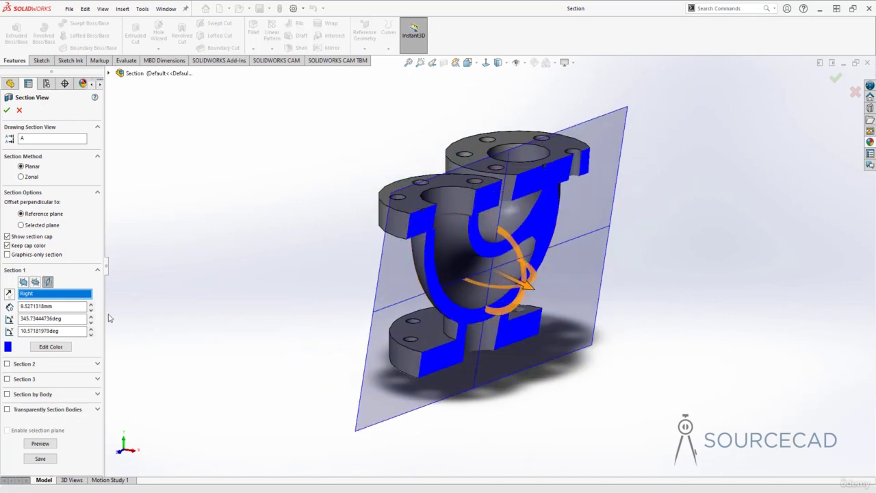
Step: Set the Section 1 offset to 0 mm and rotate its plane freehand to about 355° in X
left_click_drag(62, 306, 19, 306)
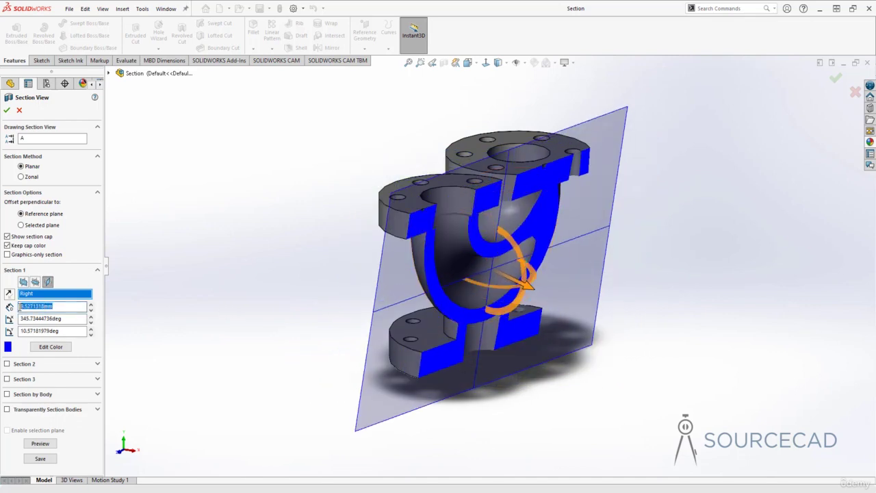
type("0")
key("Tab")
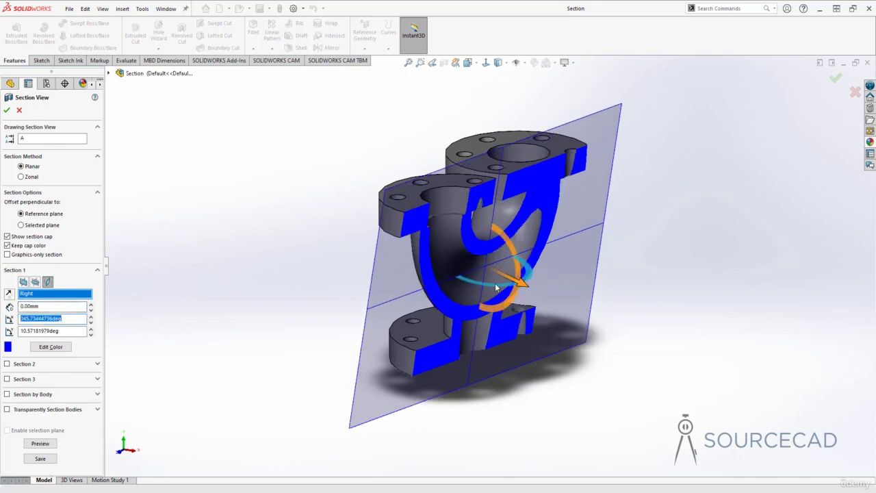
left_click_drag(495, 283, 502, 286)
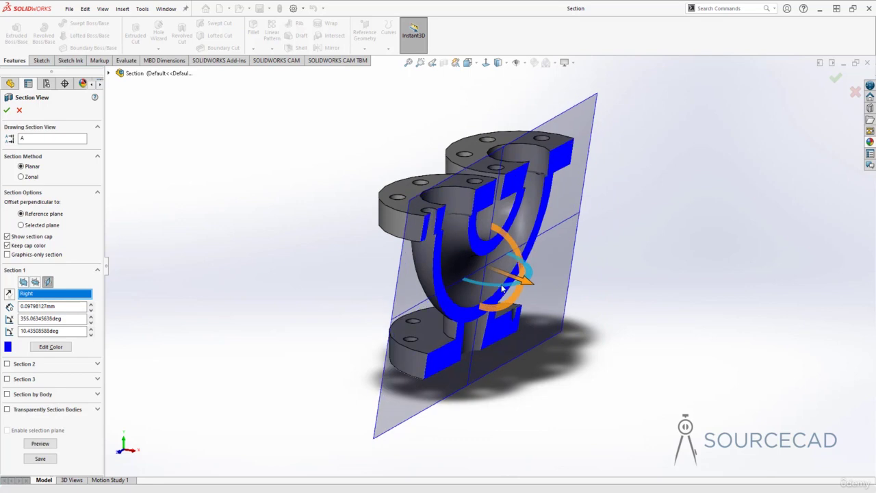
Step: Straighten the Section 1 plane by setting its X rotation to 360° and its Y rotation to 0°
double_click(20, 319)
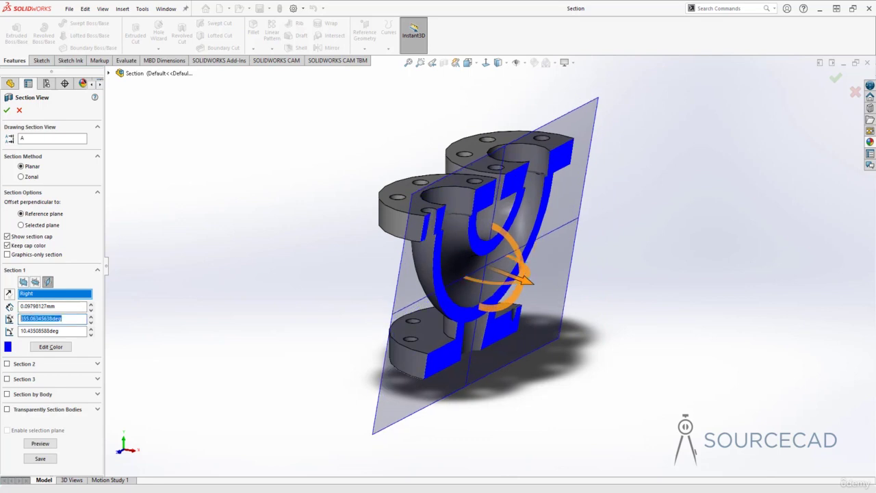
type("360")
key("Tab")
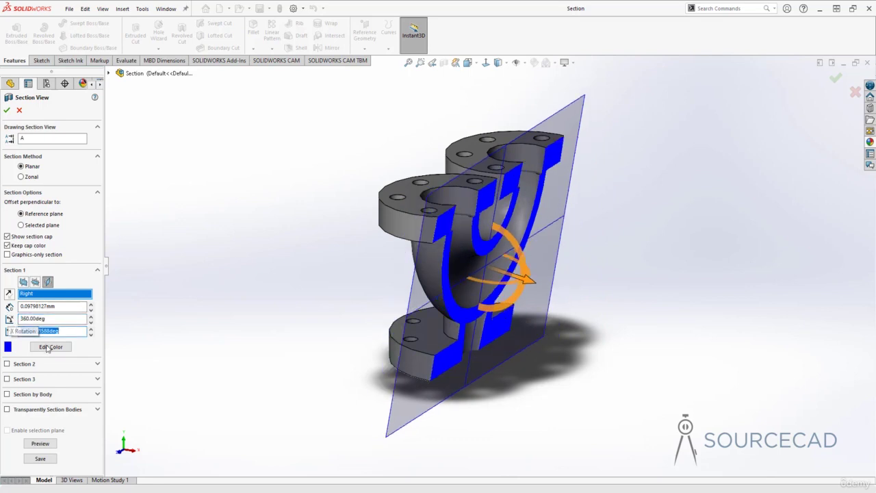
type("0")
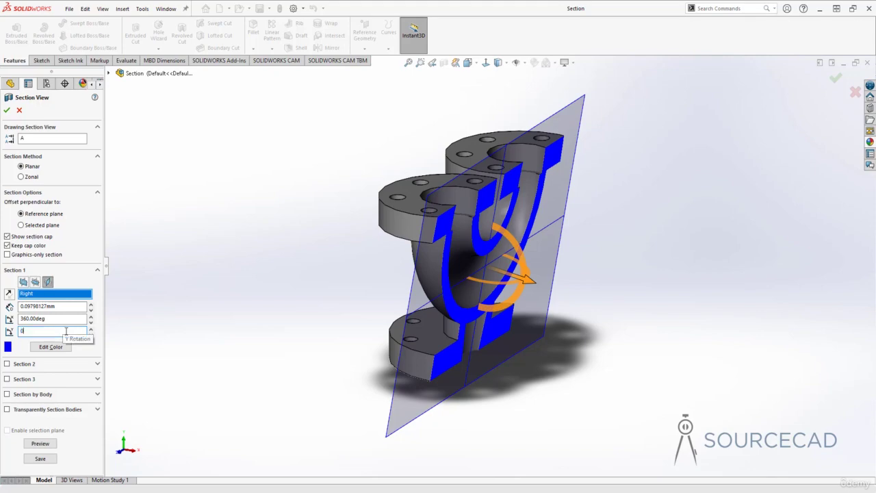
key("Tab")
middle_click_drag(606, 263, 583, 304)
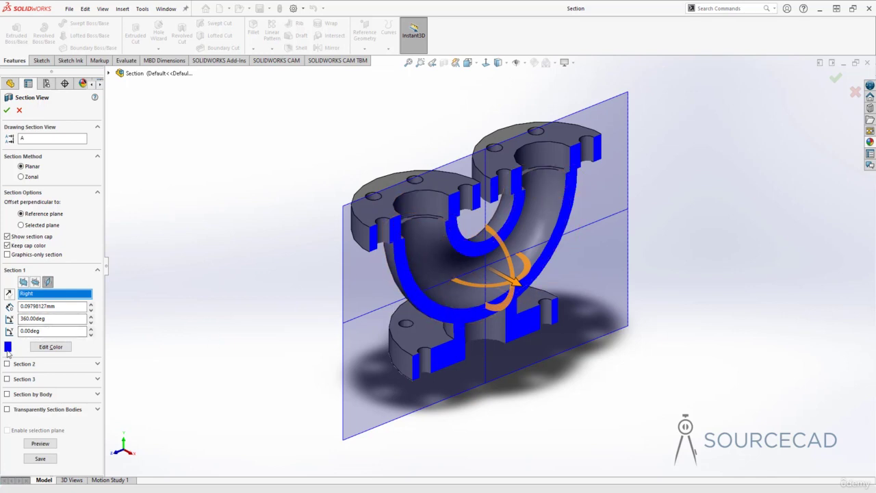
Step: Check the color choices for the Section 1 cap without changing them, and toggle Keep cap color off and back on
left_click(50, 348)
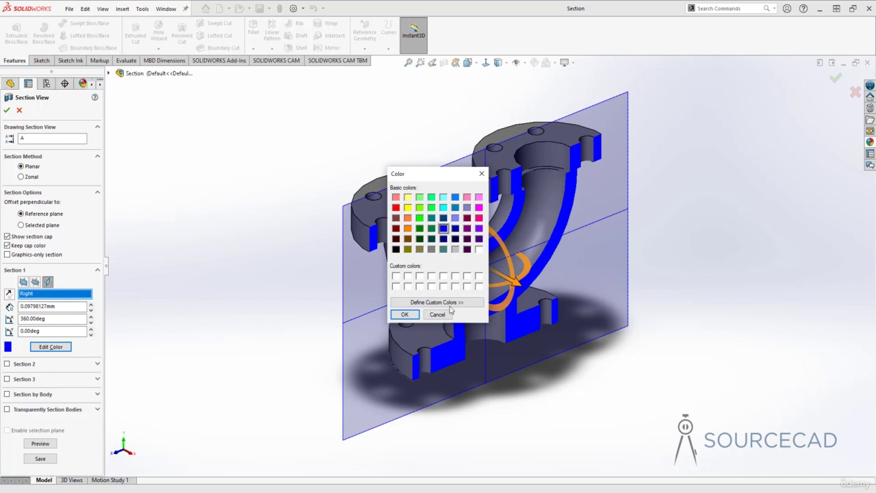
left_click(404, 314)
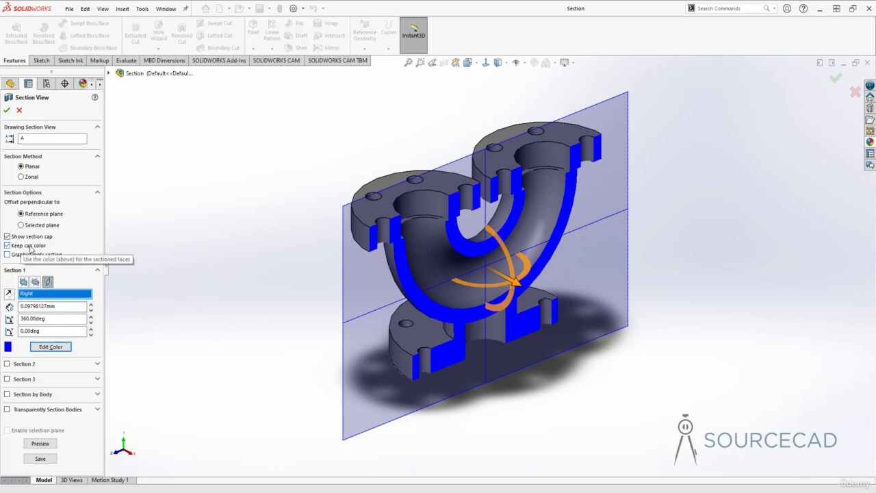
left_click(29, 247)
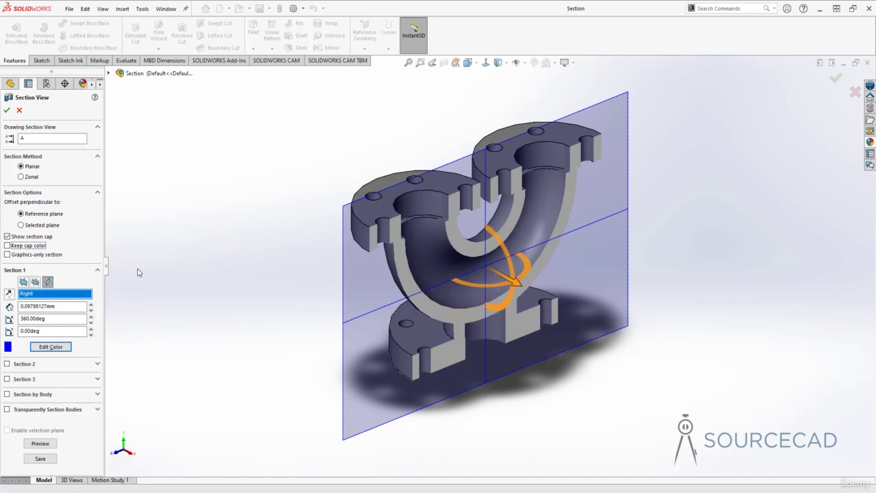
left_click(7, 247)
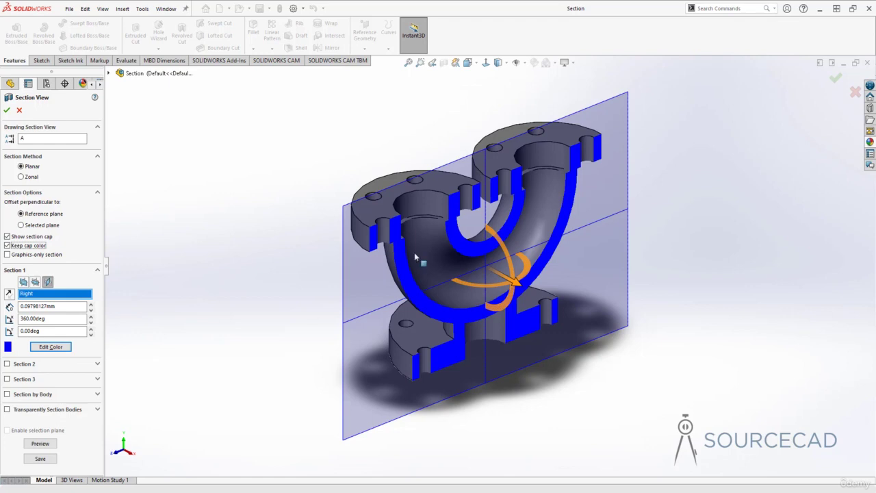
Step: Add Section 2 on the Front plane and offset it about 78 mm towards the front flange
left_click(8, 366)
scroll(102, 409, "down", 3)
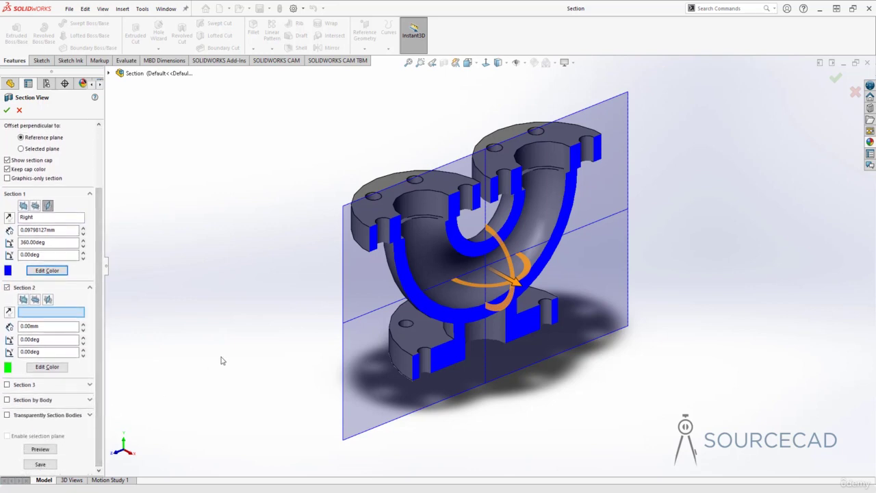
left_click(24, 300)
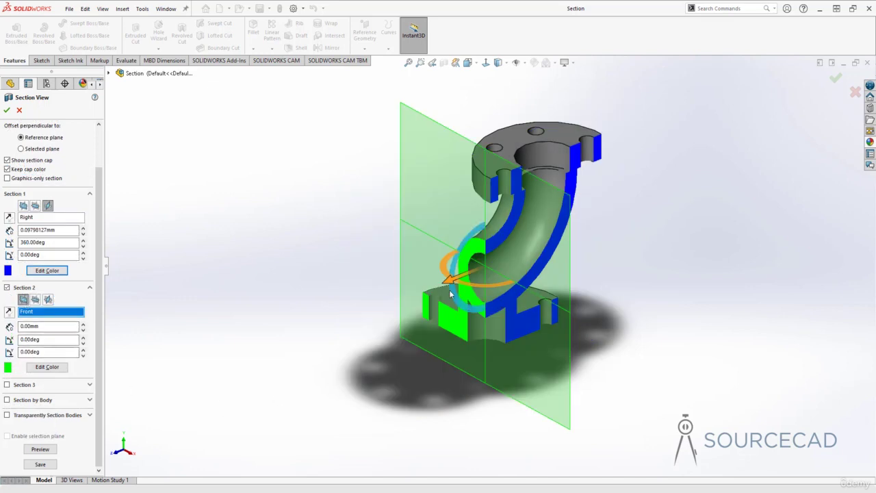
left_click_drag(451, 293, 402, 306)
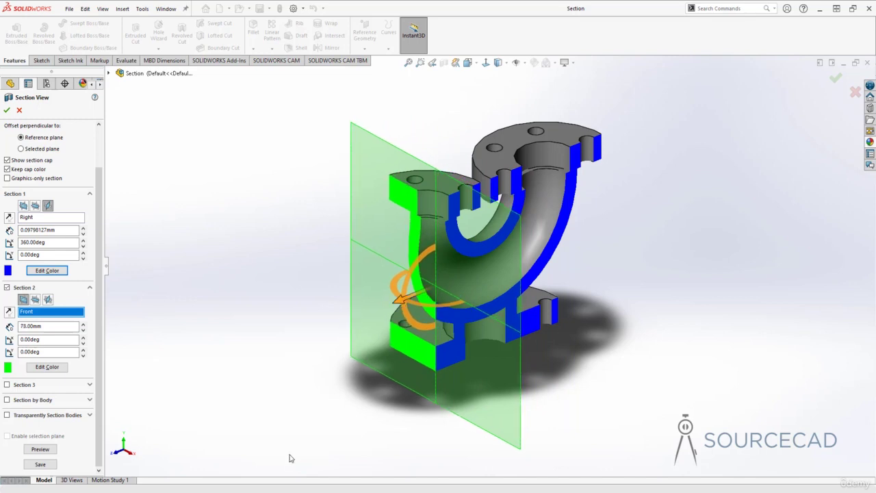
middle_click_drag(328, 262, 345, 272)
middle_click_drag(425, 320, 404, 322)
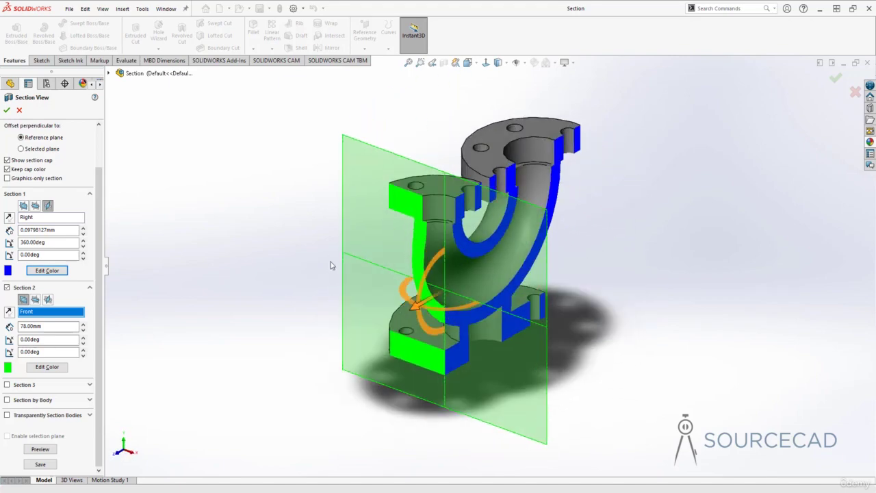
Step: Add Section 3 on the Top plane and offset it upward about 26 mm through the upper flanges
left_click(8, 384)
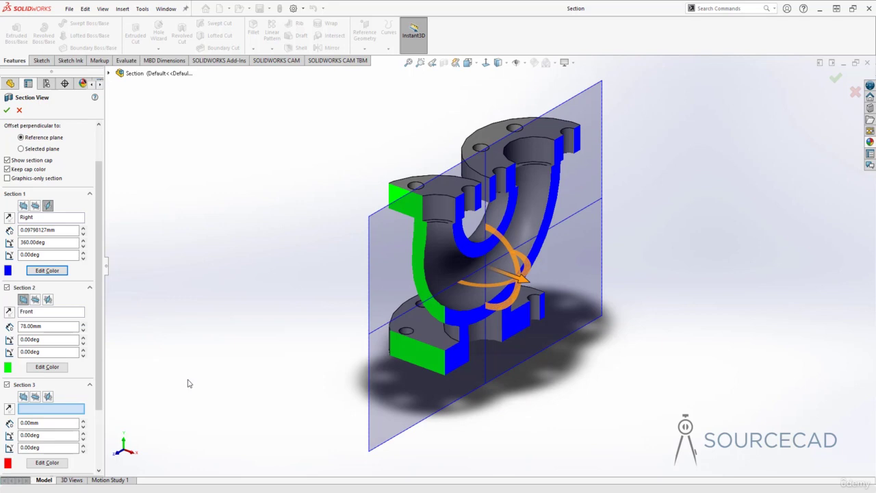
left_click(36, 398)
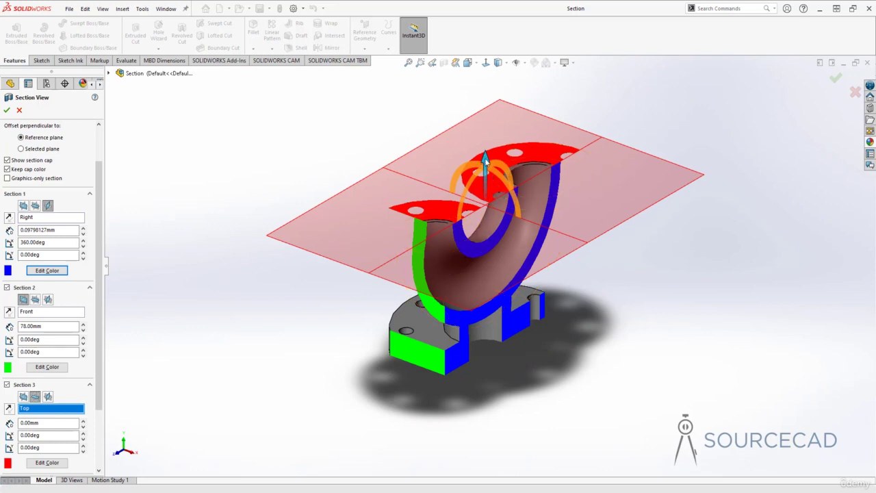
left_click_drag(486, 161, 476, 142)
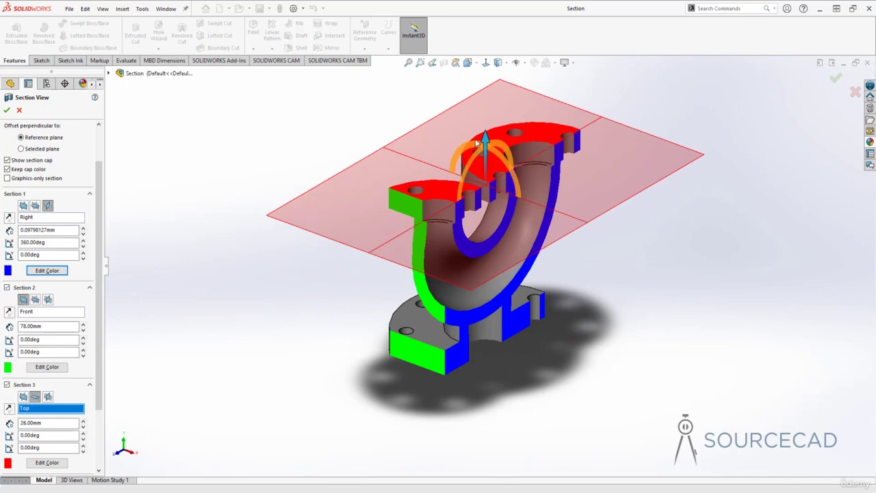
middle_click_drag(612, 264, 590, 241)
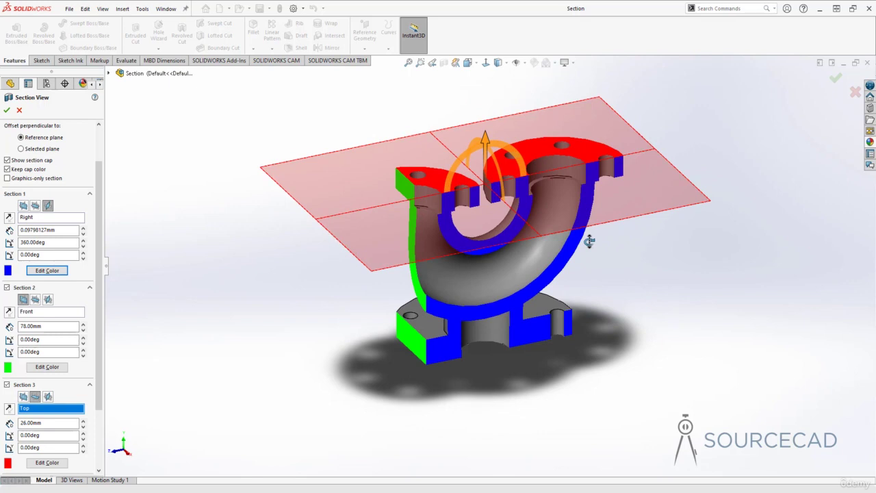
mouse_move(339, 182)
middle_mouse_down()
mouse_move(356, 224)
mouse_move(349, 195)
middle_mouse_up()
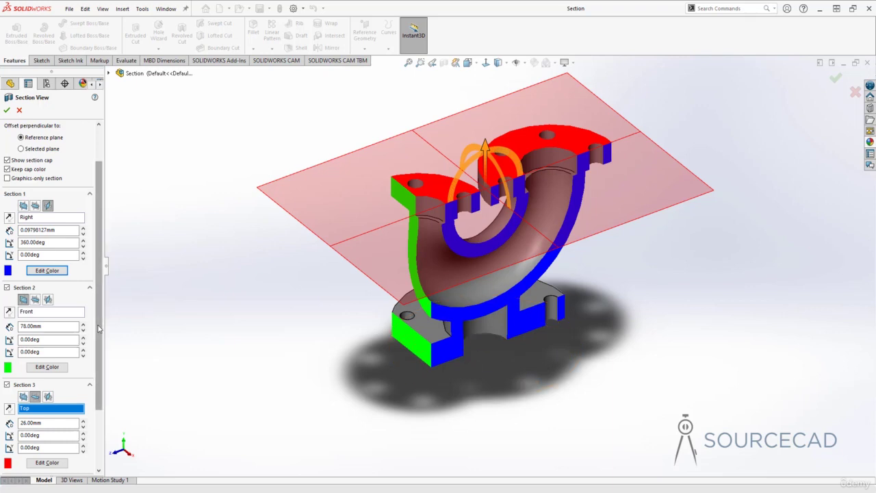
scroll(99, 358, "down", 3)
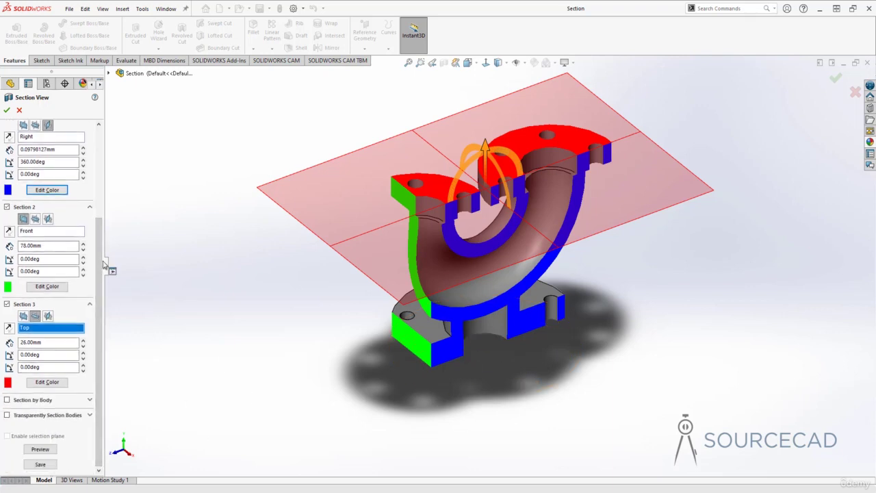
scroll(100, 245, "up", 5)
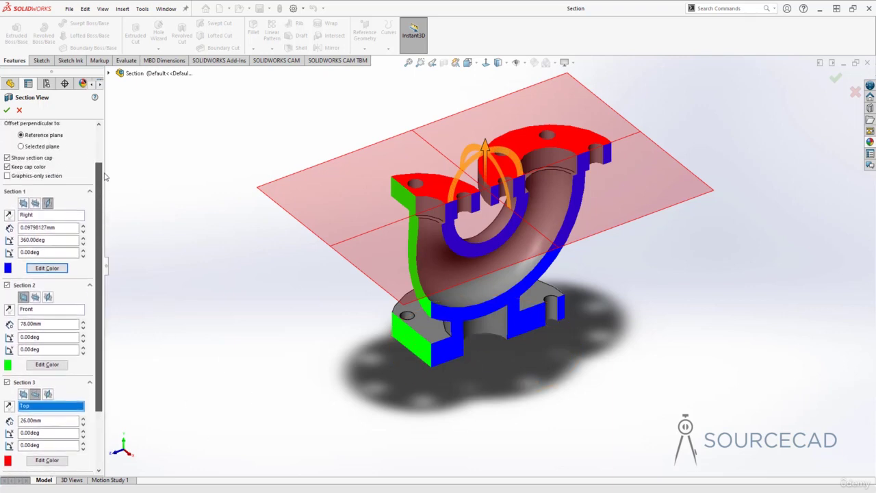
Step: Apply the three-plane section view to the pipe part and turn it off again
left_click(6, 110)
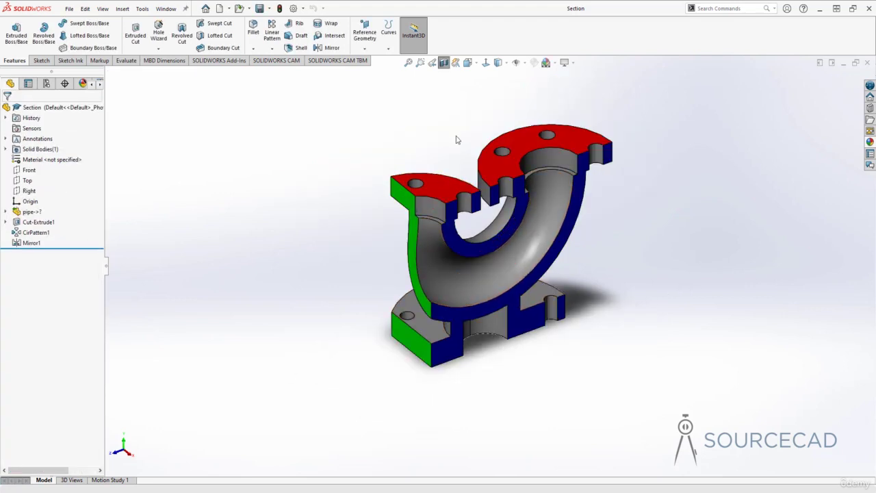
mouse_move(458, 140)
middle_mouse_down()
mouse_move(465, 210)
mouse_move(450, 137)
middle_mouse_up()
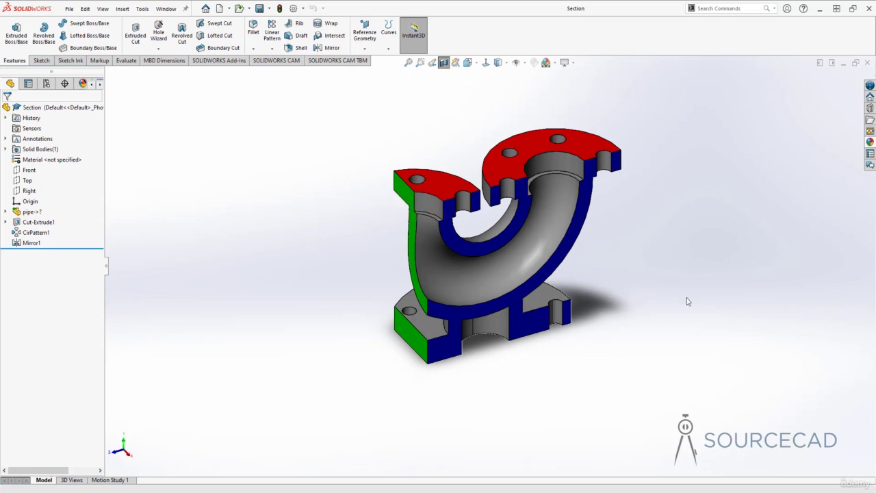
left_click(443, 63)
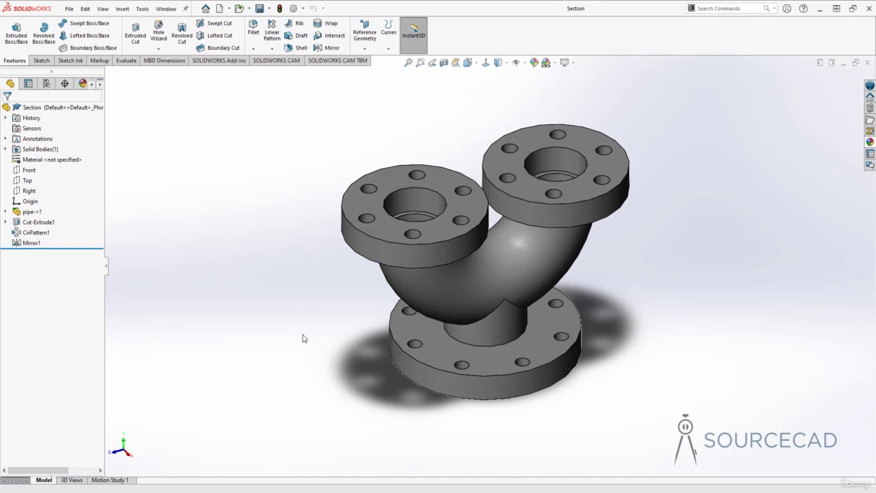
Step: Reopen the section view settings and switch the section method to Zonal
left_click(444, 62)
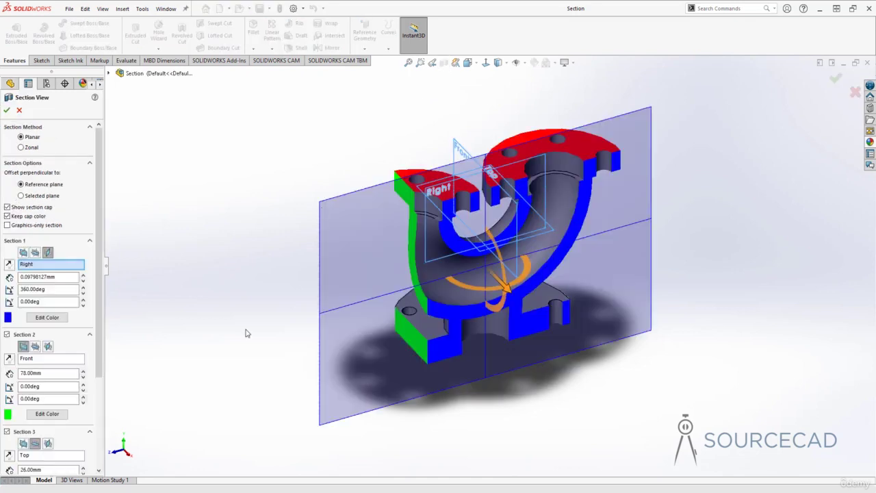
left_click(19, 111)
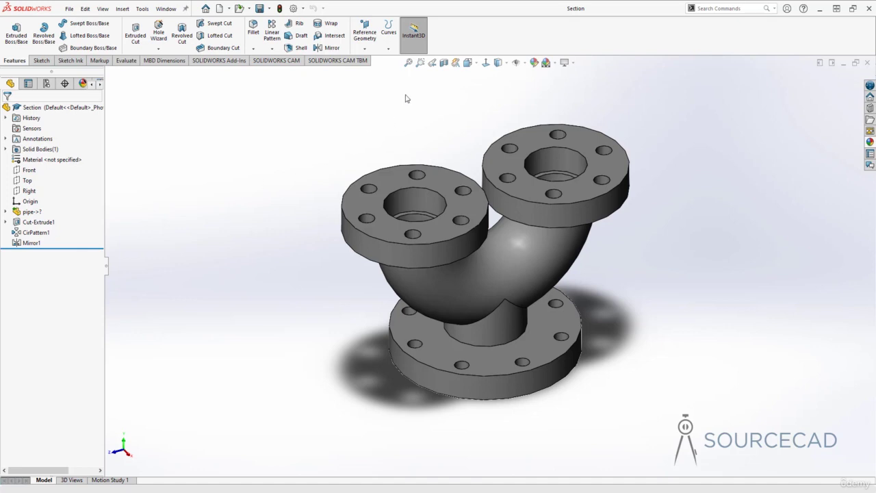
left_click(444, 63)
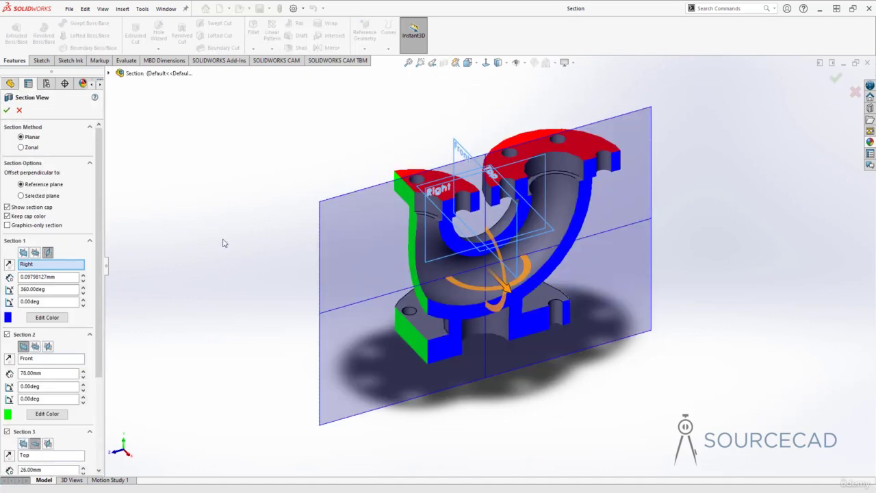
left_click(20, 147)
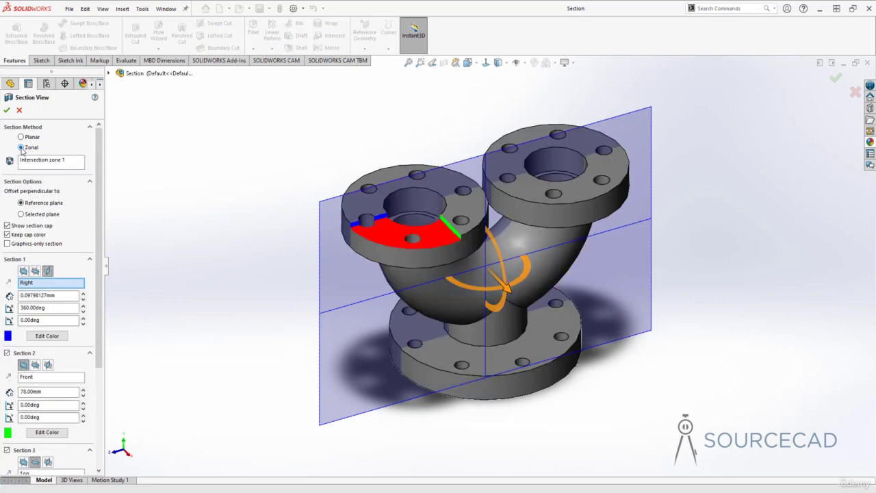
Step: Offset the Section 1 plane to about -3.9 mm and the Section 2 plane to 27 mm
scroll(64, 252, "down", 3)
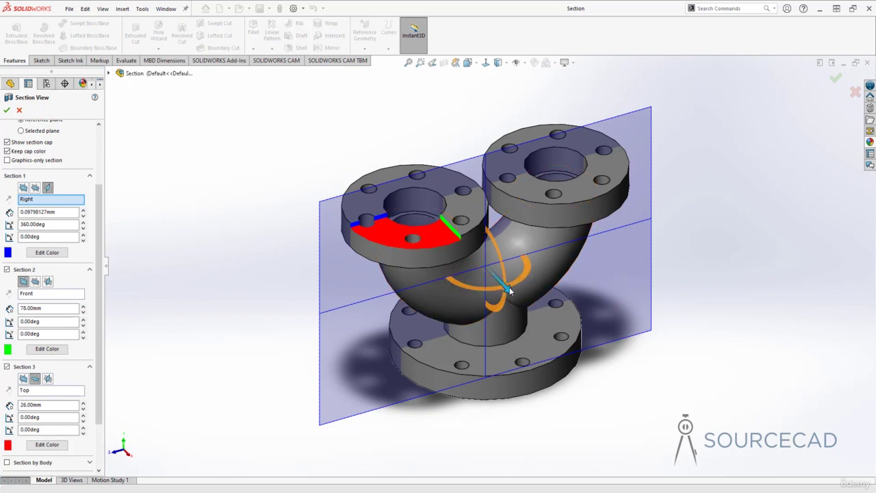
mouse_move(509, 290)
left_mouse_down()
mouse_move(502, 275)
mouse_move(510, 282)
left_mouse_up()
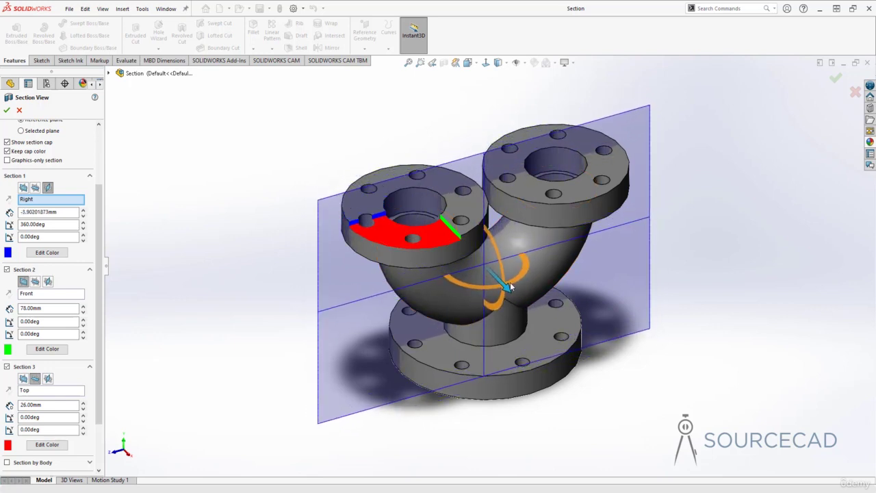
left_click(33, 295)
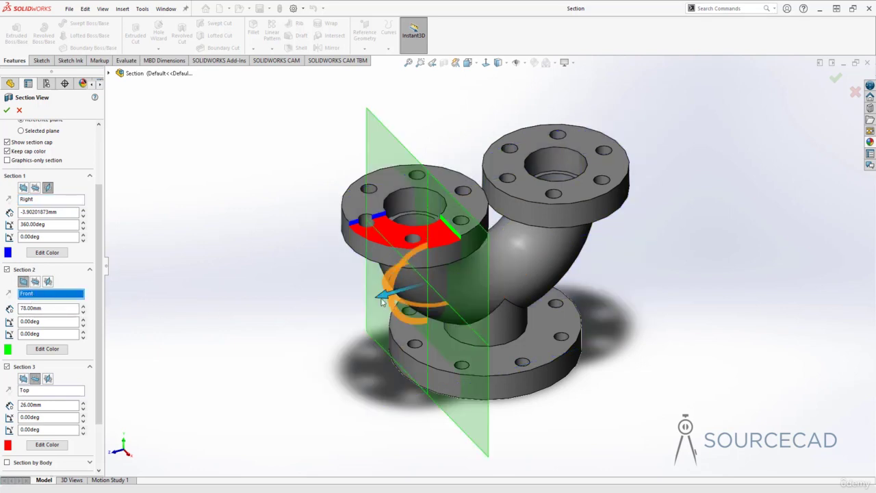
left_click_drag(382, 300, 420, 299)
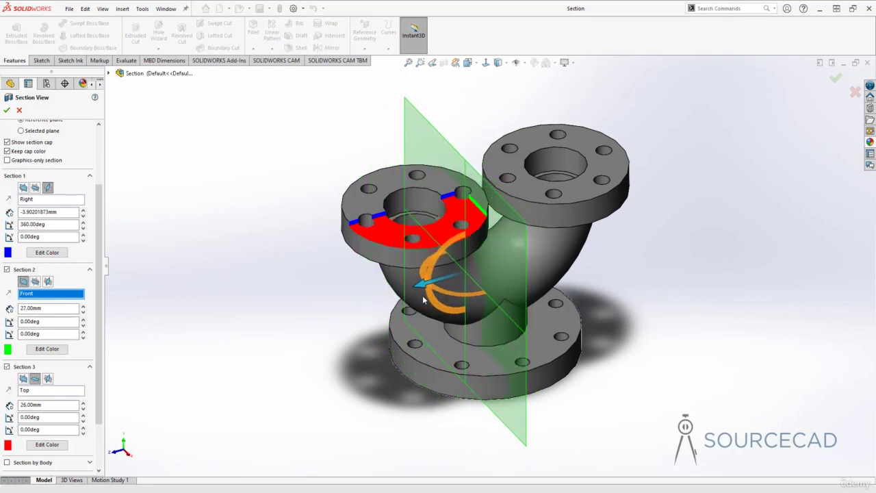
Step: Lower the Section 3 plane to an offset of about -83 mm, through the pipe bend
left_click(44, 403)
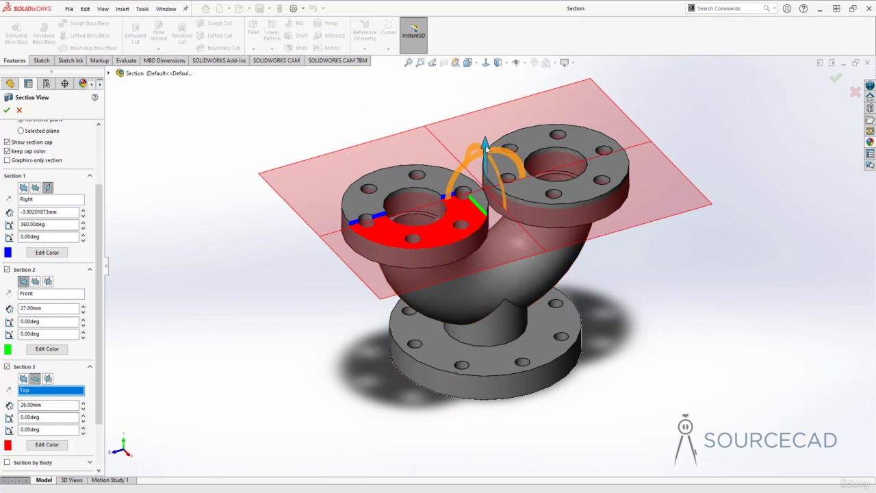
left_click_drag(484, 146, 483, 232)
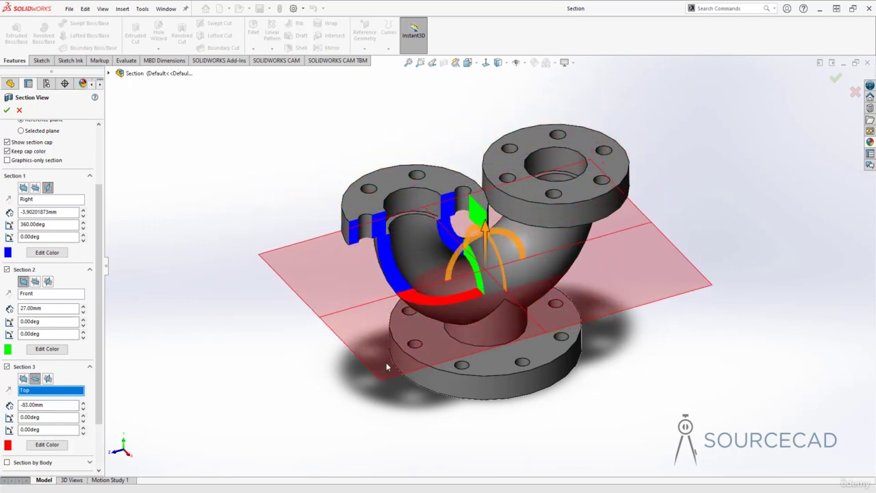
middle_click_drag(417, 254, 435, 255)
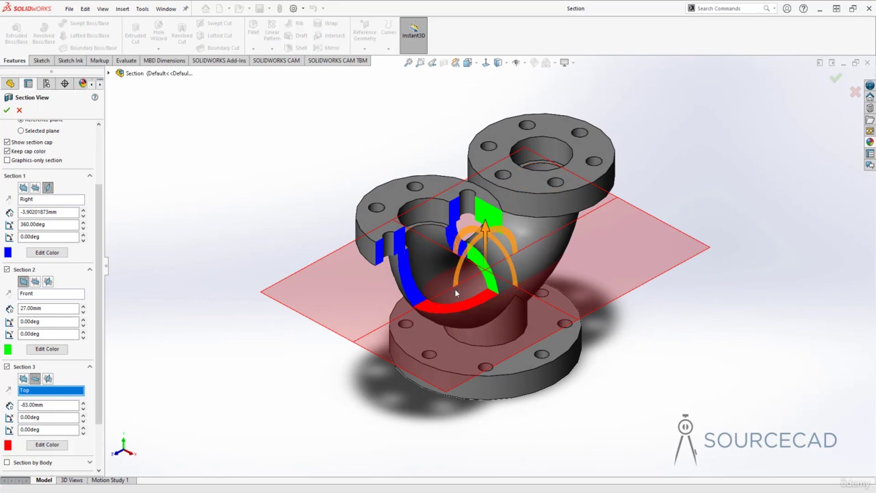
middle_click_drag(551, 282, 483, 236)
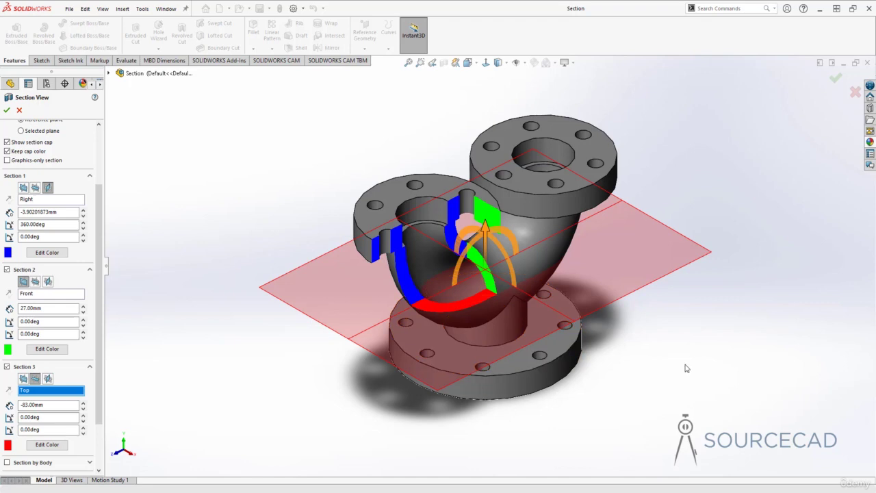
mouse_move(565, 238)
middle_mouse_down()
mouse_move(550, 165)
mouse_move(553, 249)
middle_mouse_up()
Step: Activate the intersection zone selection and add the zone directly below the already selected one
left_click_drag(99, 271, 103, 198)
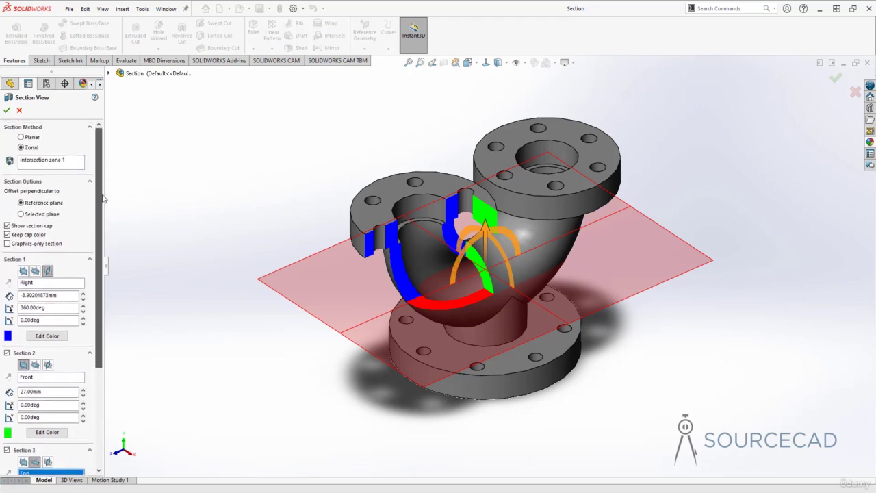
left_click(31, 162)
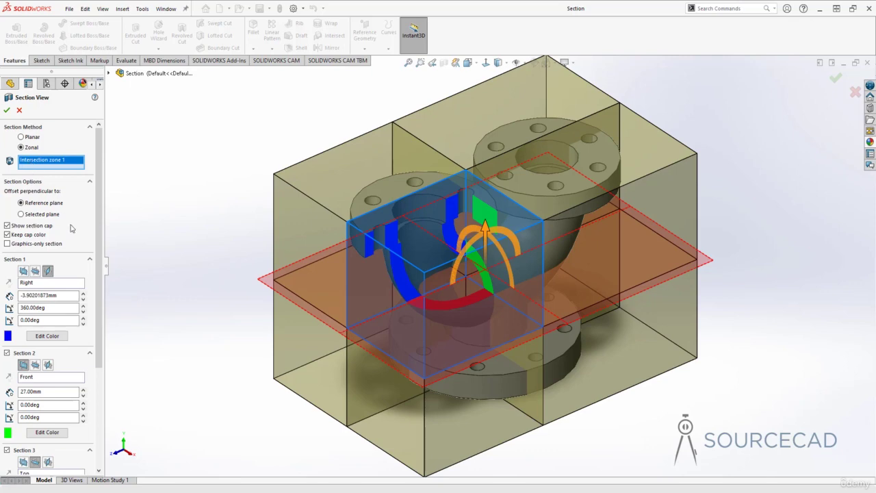
middle_click_drag(263, 266, 266, 221)
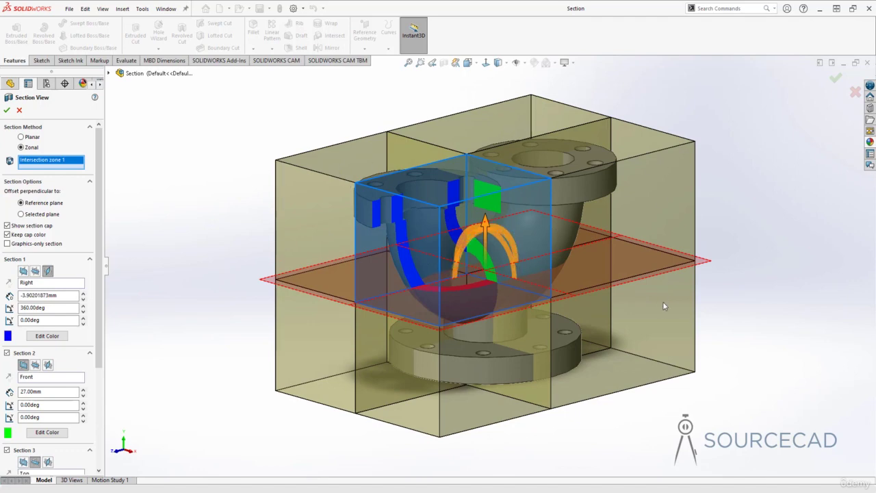
middle_click_drag(339, 341, 479, 401)
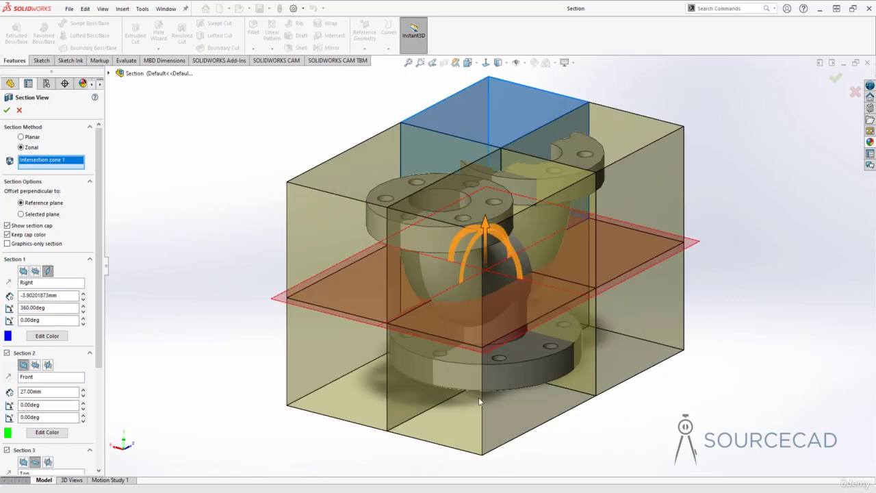
middle_click_drag(704, 167, 436, 276)
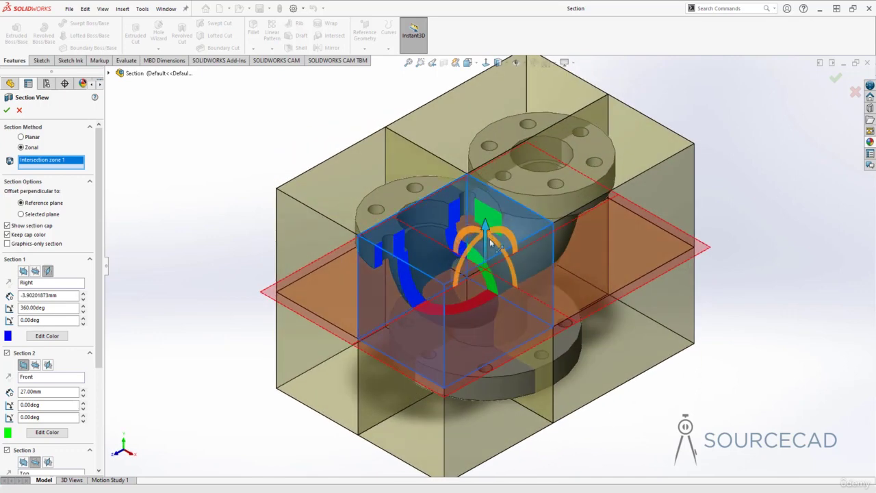
middle_click_drag(452, 331, 440, 378)
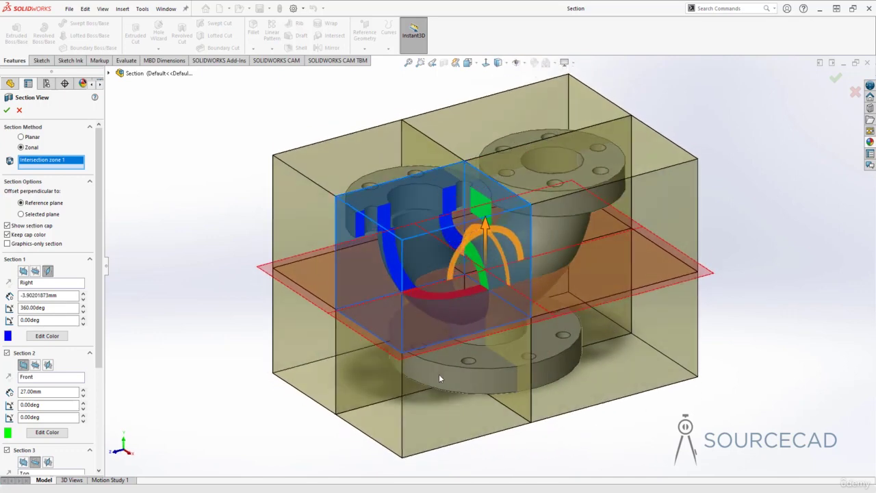
left_click(428, 421)
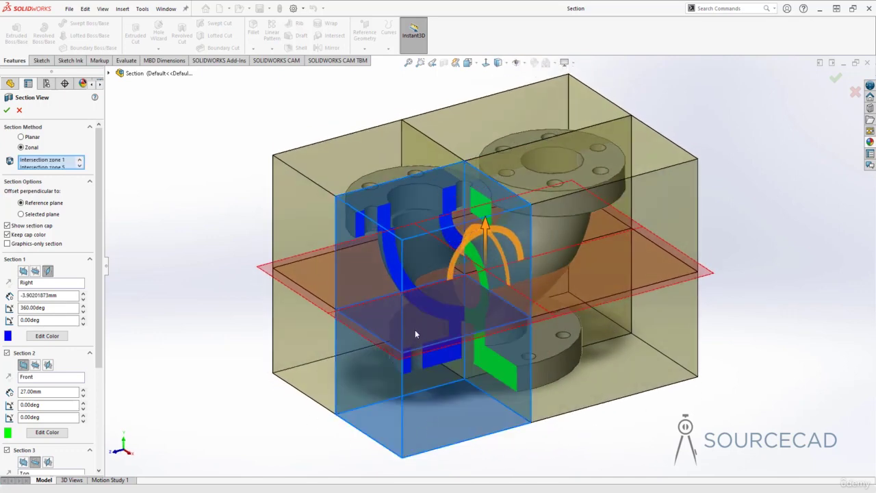
Step: Add the neighbouring upper zone that cuts through the second upper flange to the selected zones
middle_click_drag(415, 330, 397, 285)
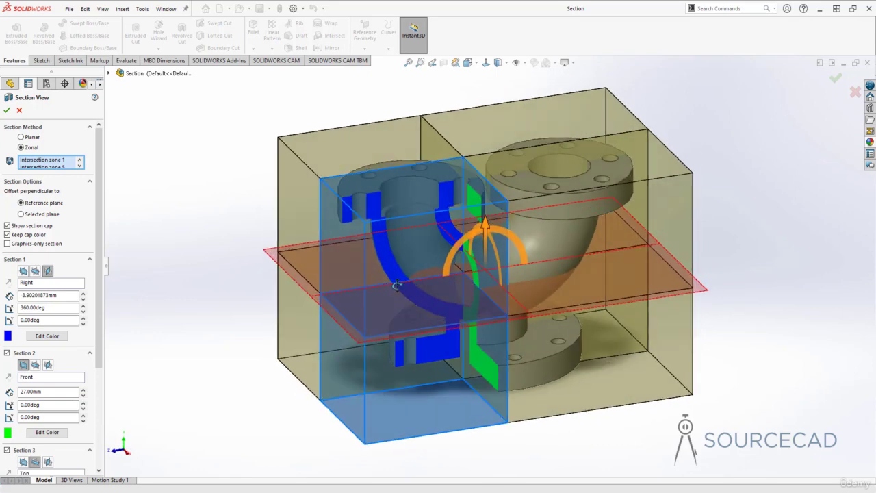
left_click(680, 216)
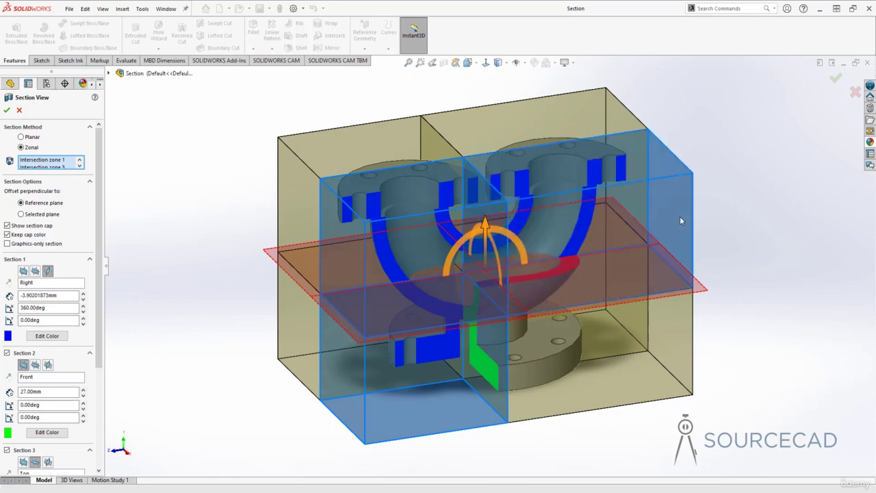
middle_click_drag(767, 221, 767, 249)
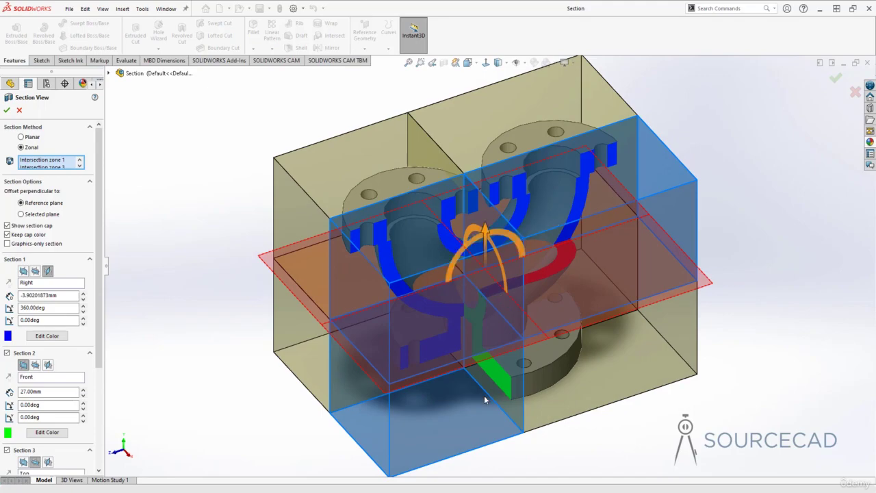
middle_click_drag(484, 395, 521, 368)
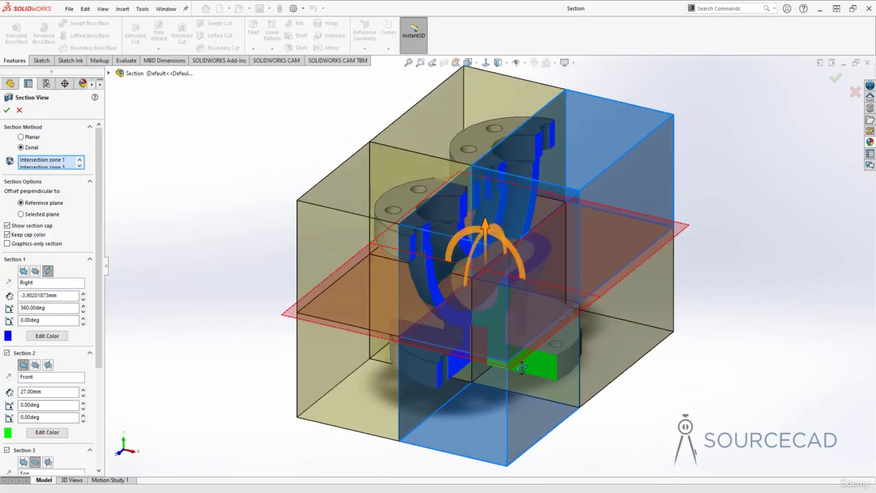
Step: Apply the zonal section view, inspect the cut part, and turn the section view off
left_click(7, 110)
middle_click_drag(631, 247, 651, 275)
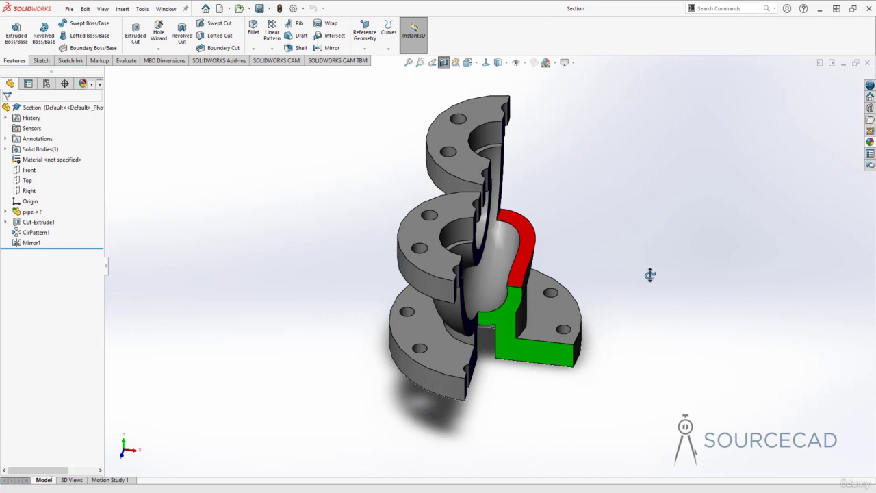
middle_click_drag(651, 275, 425, 237)
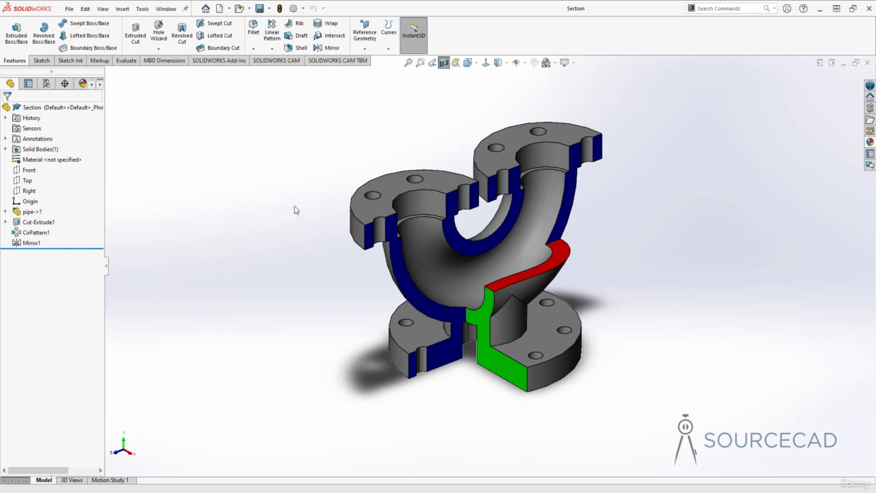
left_click(444, 64)
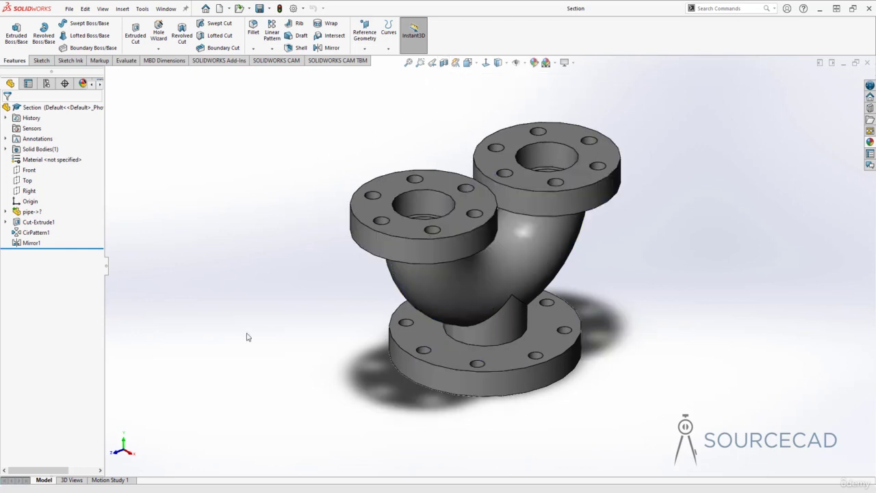
middle_click_drag(342, 208, 330, 178)
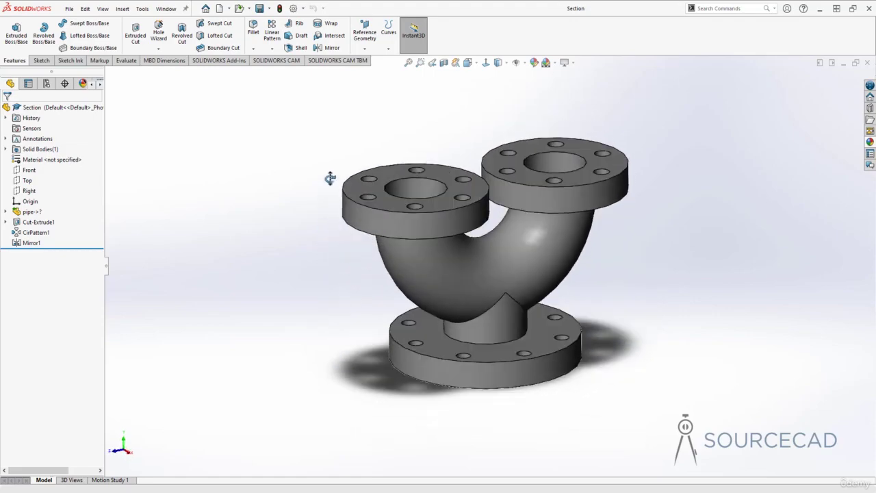